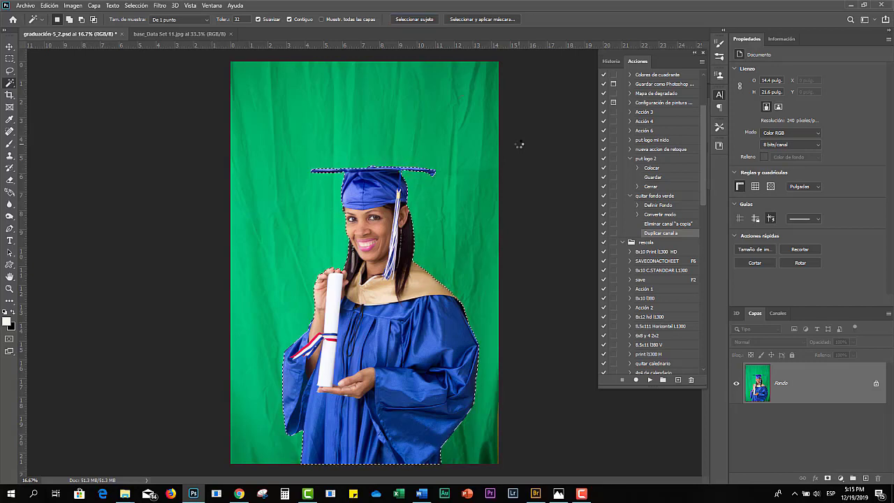
Drop the marching-ants selection on the graduación-5_2.psd portrait with Ctrl+D
{"action": "key", "text": "ctrl+d"}
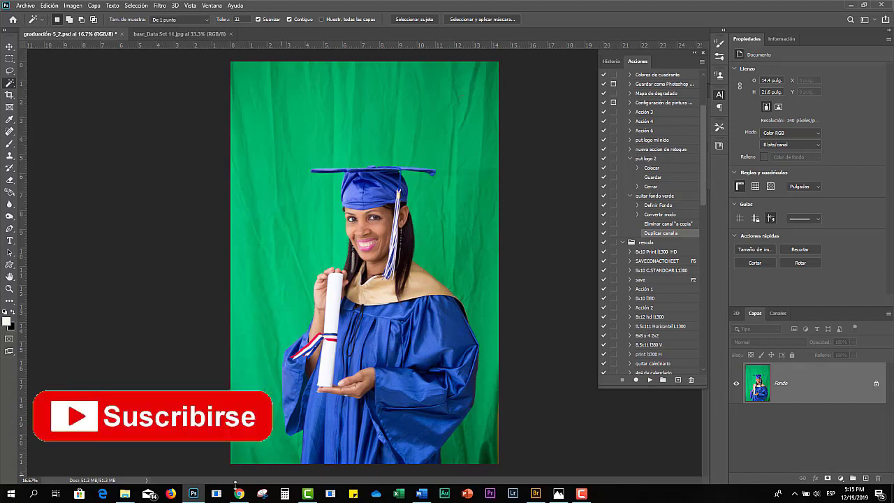
Scroll through the Behance Recuerdos Escolares gallery of school portrait designs in Chrome
{"action": "left_click", "coordinate": [240, 494]}
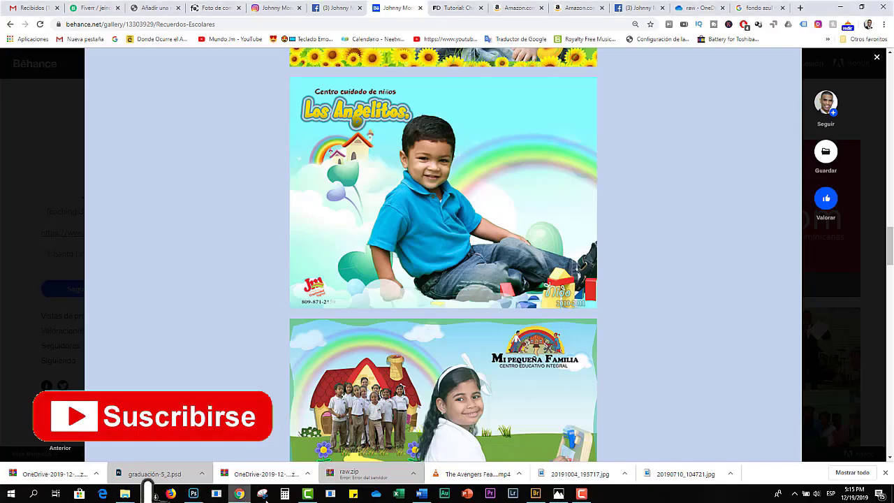
{"action": "scroll", "coordinate": [630, 212], "scroll_direction": "up", "scroll_amount": 4}
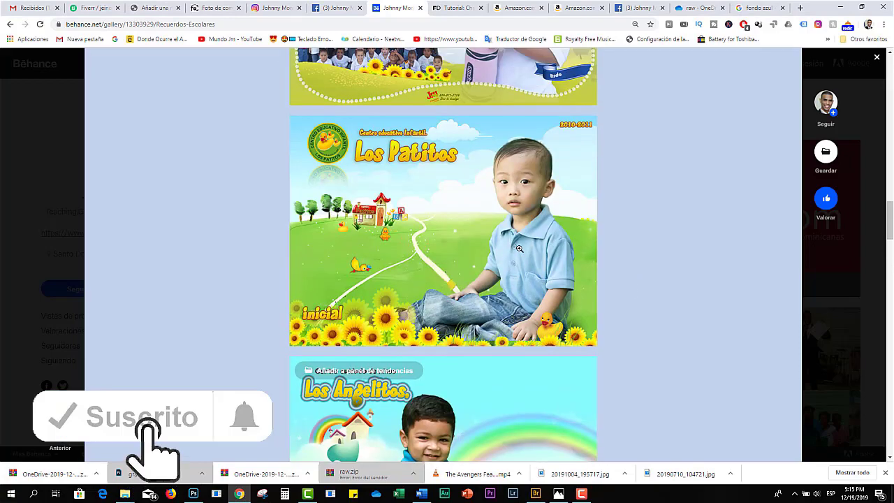
{"action": "scroll", "coordinate": [520, 244], "scroll_direction": "up", "scroll_amount": 3}
{"action": "scroll", "coordinate": [525, 236], "scroll_direction": "up", "scroll_amount": 2}
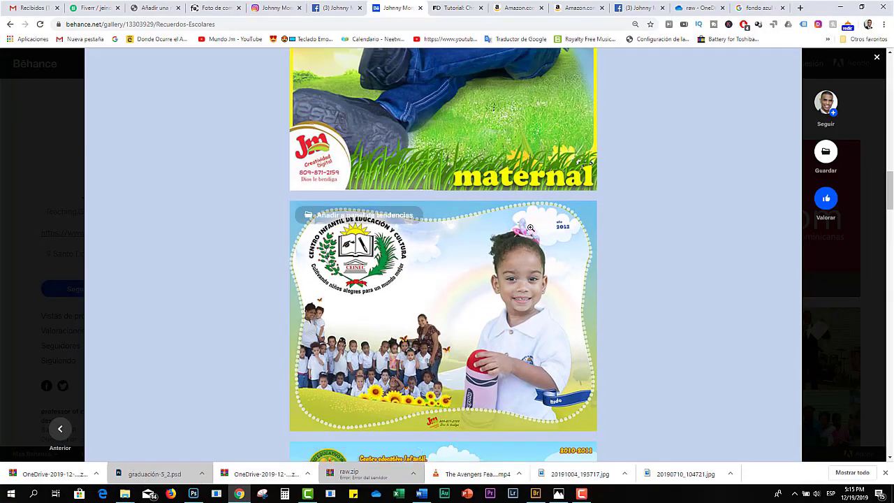
{"action": "scroll", "coordinate": [530, 228], "scroll_direction": "up", "scroll_amount": 2}
{"action": "scroll", "coordinate": [523, 238], "scroll_direction": "up", "scroll_amount": 2}
{"action": "scroll", "coordinate": [517, 247], "scroll_direction": "up", "scroll_amount": 3}
{"action": "scroll", "coordinate": [501, 269], "scroll_direction": "up", "scroll_amount": 3}
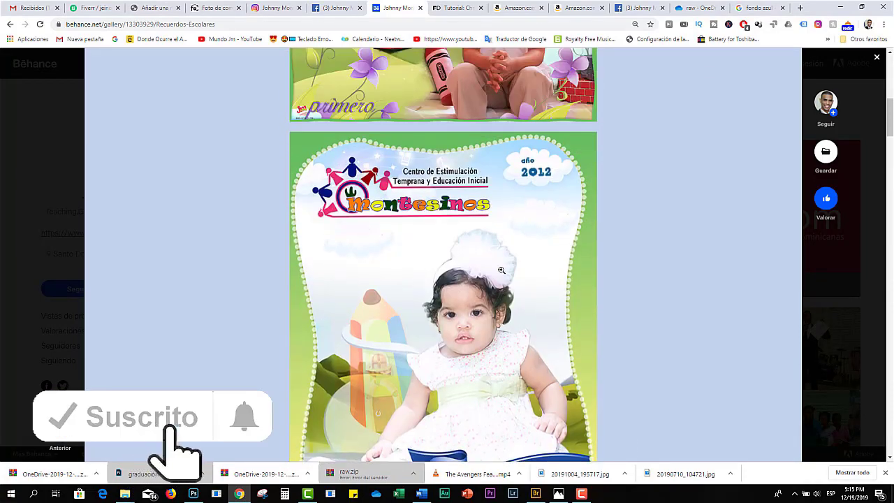
{"action": "scroll", "coordinate": [497, 279], "scroll_direction": "up", "scroll_amount": 3}
{"action": "scroll", "coordinate": [492, 294], "scroll_direction": "up", "scroll_amount": 2}
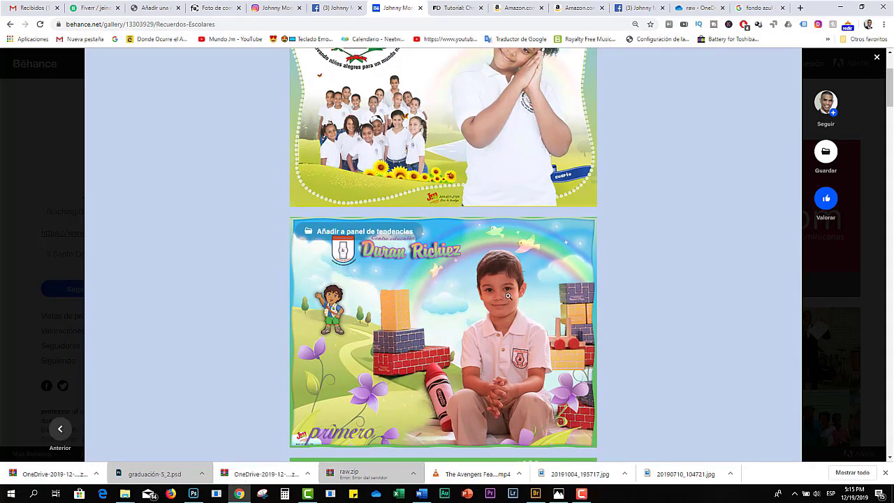
{"action": "scroll", "coordinate": [508, 296], "scroll_direction": "up", "scroll_amount": 2}
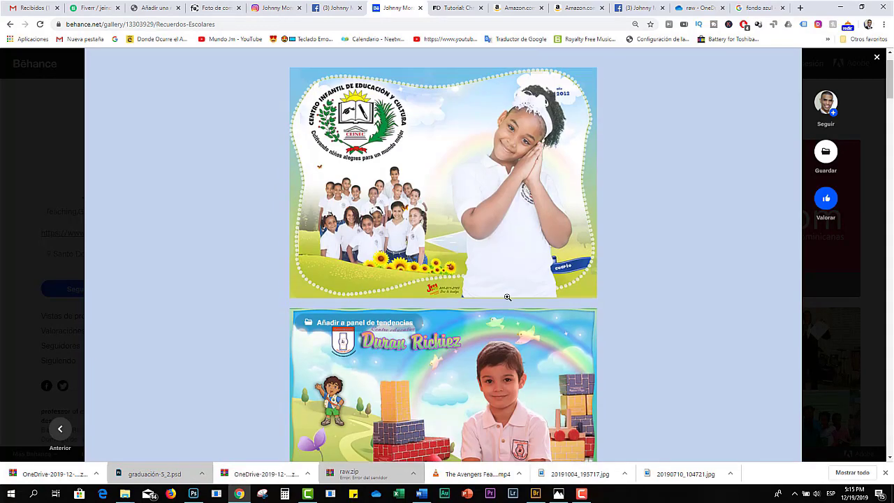
{"action": "scroll", "coordinate": [508, 293], "scroll_direction": "up", "scroll_amount": 1}
{"action": "scroll", "coordinate": [520, 271], "scroll_direction": "down", "scroll_amount": 2}
{"action": "scroll", "coordinate": [521, 269], "scroll_direction": "down", "scroll_amount": 3}
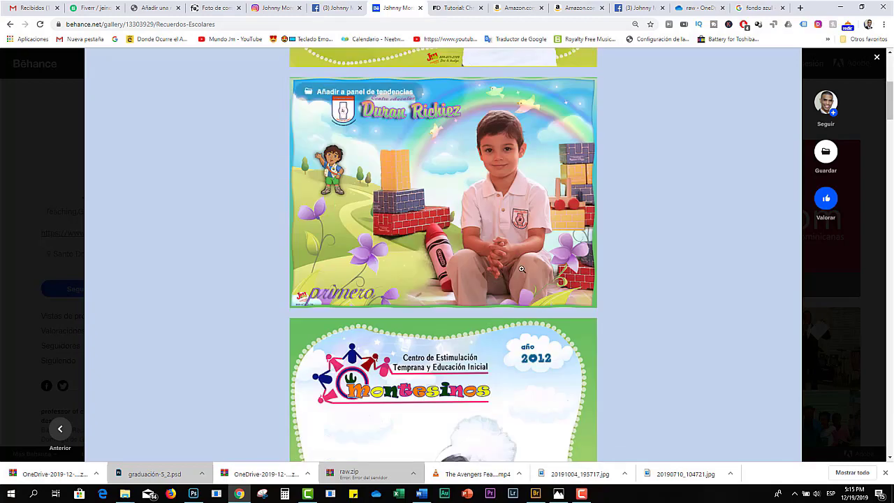
{"action": "scroll", "coordinate": [520, 271], "scroll_direction": "up", "scroll_amount": 3}
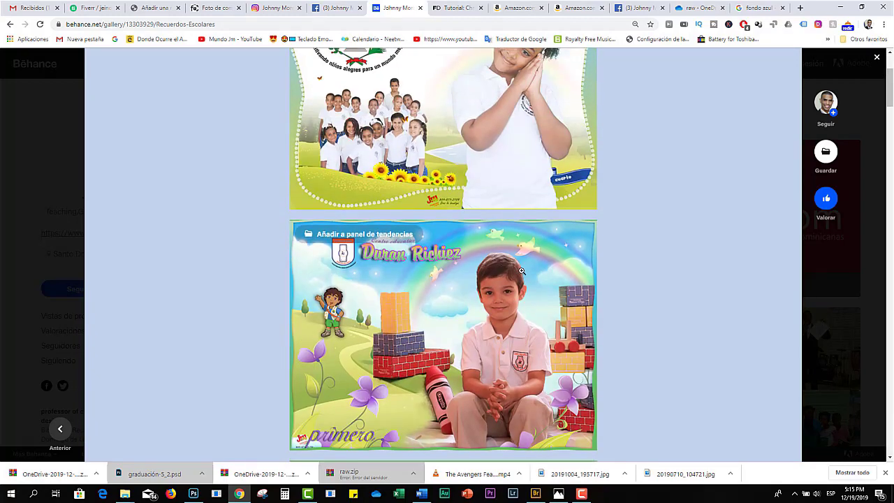
{"action": "scroll", "coordinate": [513, 272], "scroll_direction": "up", "scroll_amount": 2}
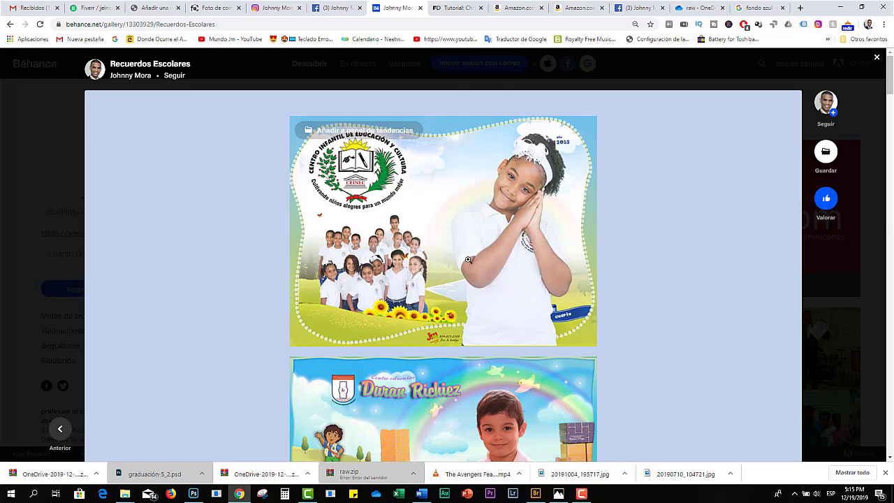
{"action": "left_click", "coordinate": [126, 495]}
{"action": "mouse_move", "coordinate": [249, 450]}
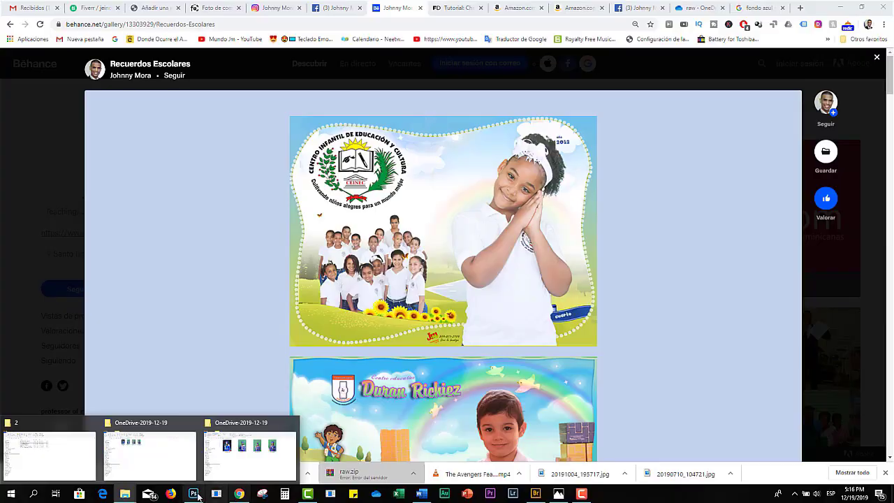
Bring the OneDrive-2019-12-19 folder window forward in File Explorer
{"action": "left_click", "coordinate": [195, 494]}
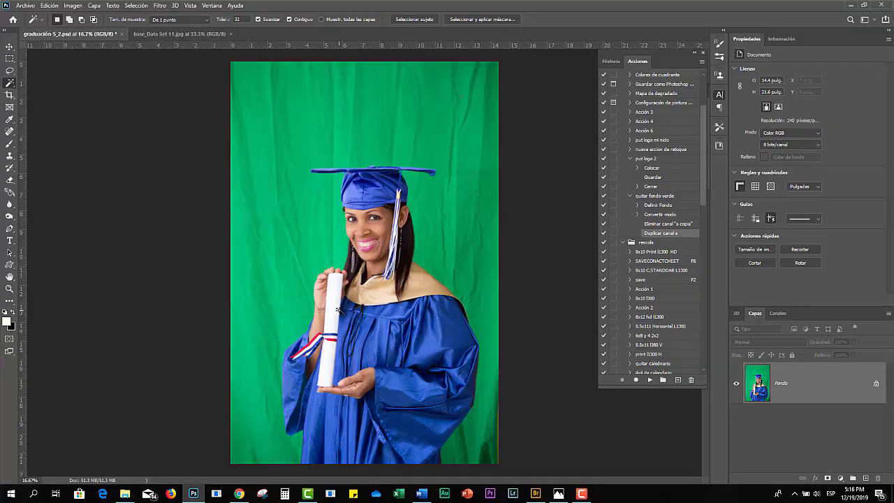
{"action": "key", "text": "alt+Tab"}
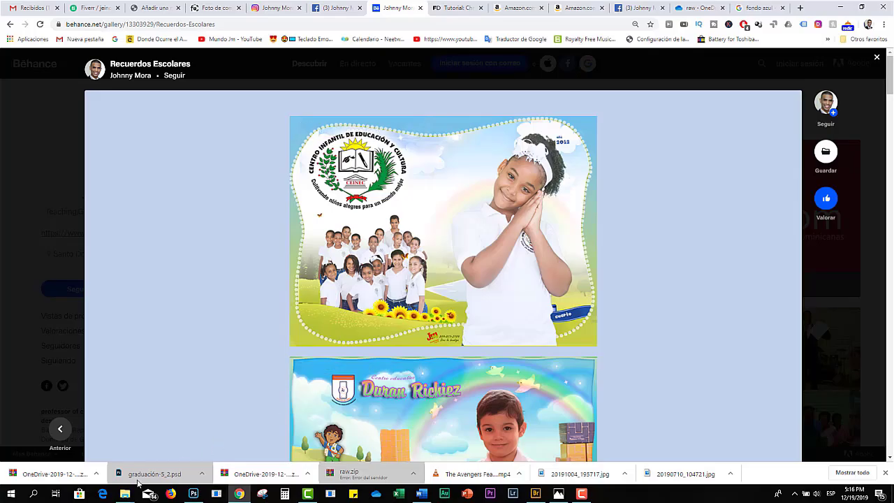
{"action": "left_click", "coordinate": [126, 494]}
{"action": "left_click", "coordinate": [231, 434]}
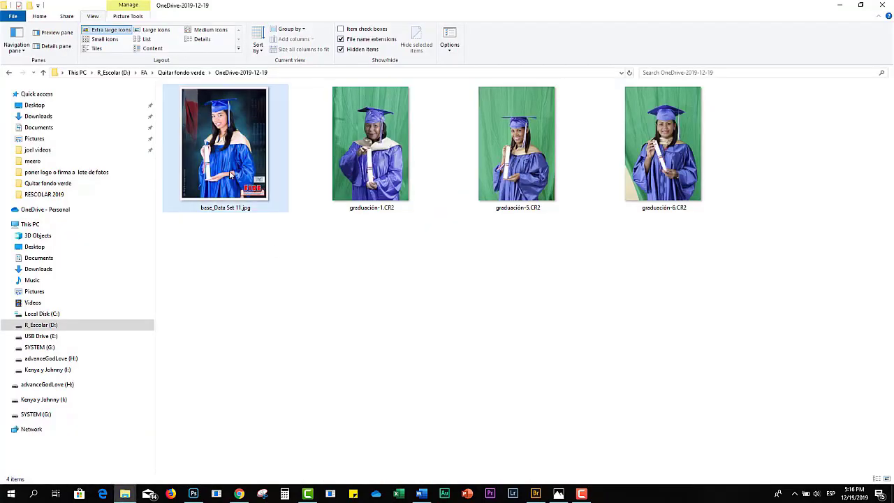
Preview the finished example base_Data Set 11.jpg, then close the preview
{"action": "left_click", "coordinate": [231, 176]}
{"action": "double_click", "coordinate": [231, 176]}
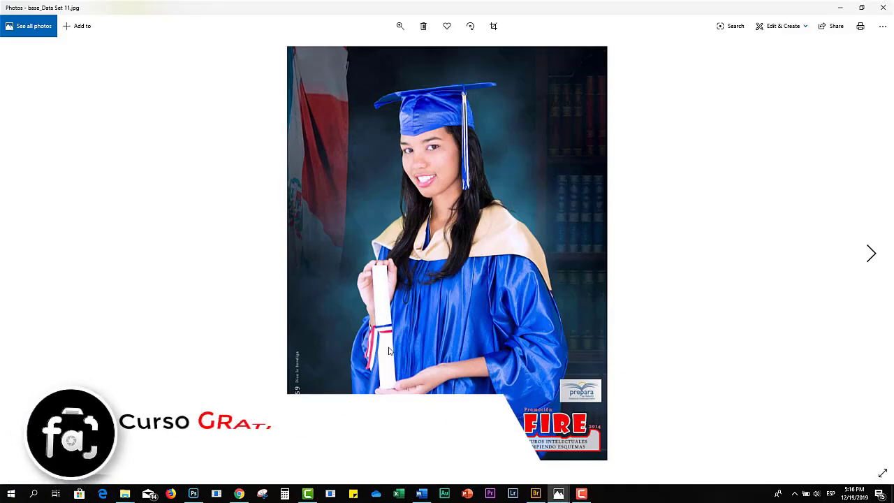
{"action": "key", "text": "alt+F4"}
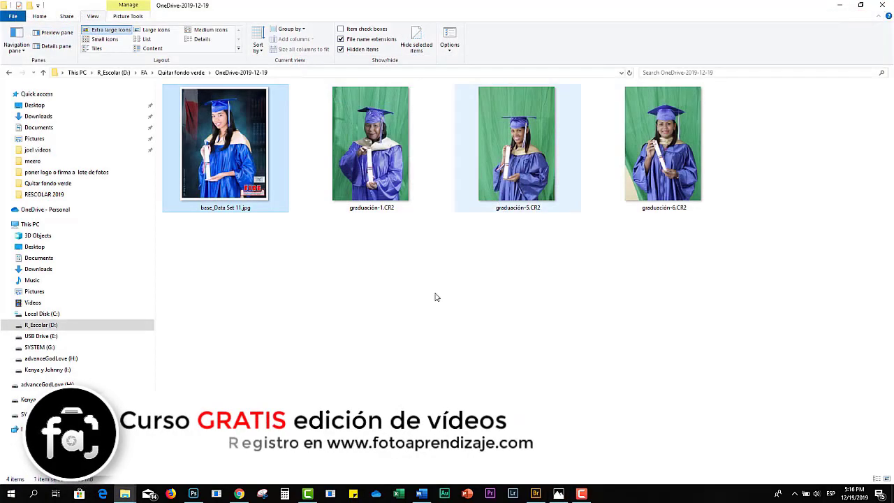
{"action": "left_click", "coordinate": [391, 316]}
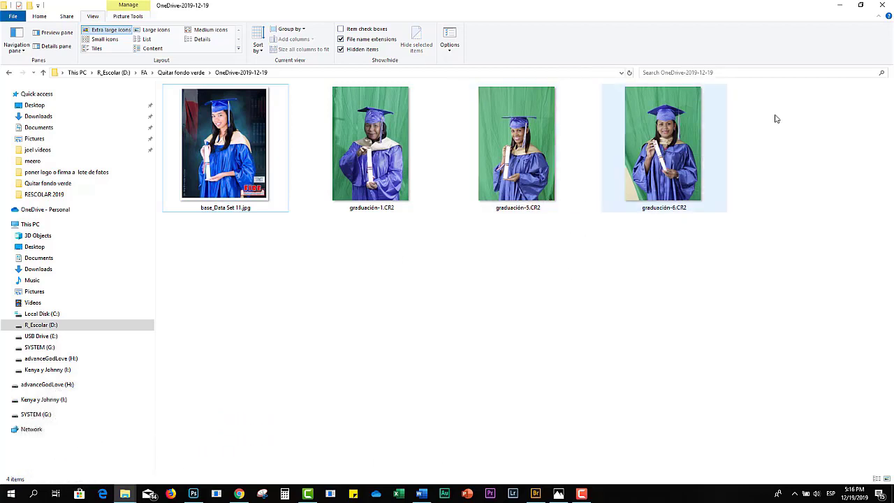
Delete the old 'quitar fondo verde' action and start recording a new one with that name
{"action": "left_click", "coordinate": [194, 494]}
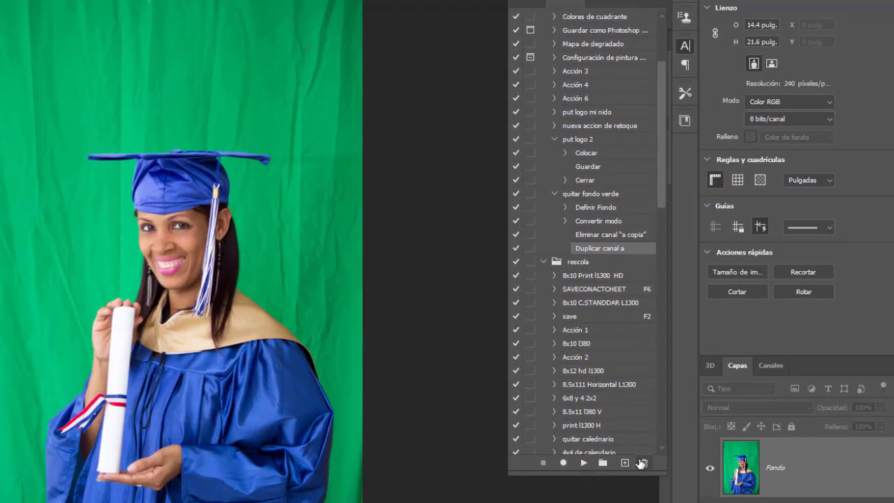
{"action": "left_click_drag", "start_coordinate": [590, 197], "coordinate": [644, 464]}
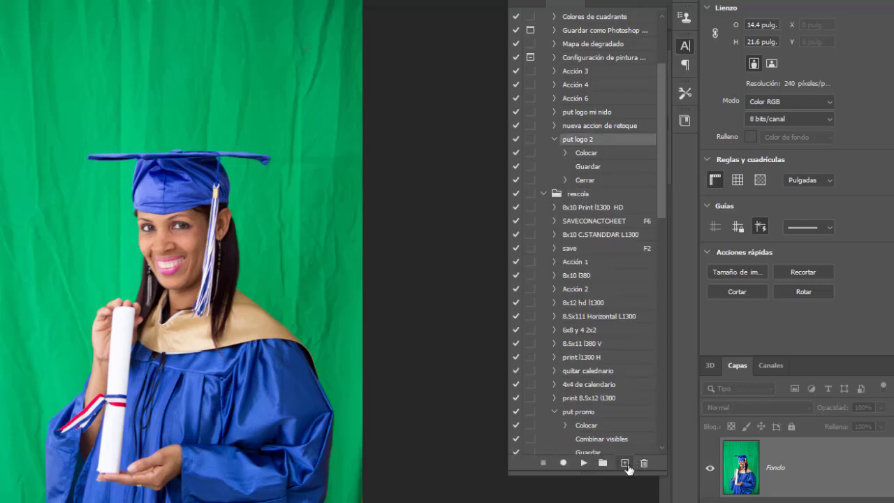
{"action": "left_click", "coordinate": [625, 463]}
{"action": "type", "text": "q"}
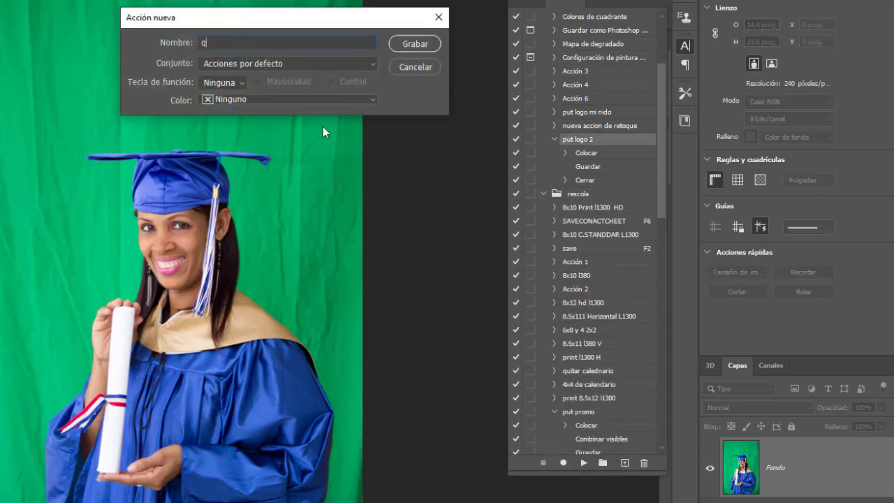
{"action": "type", "text": "ui"}
{"action": "type", "text": "tar"}
{"action": "type", "text": "on"}
{"action": "type", "text": "do verde"}
{"action": "left_click", "coordinate": [411, 43]}
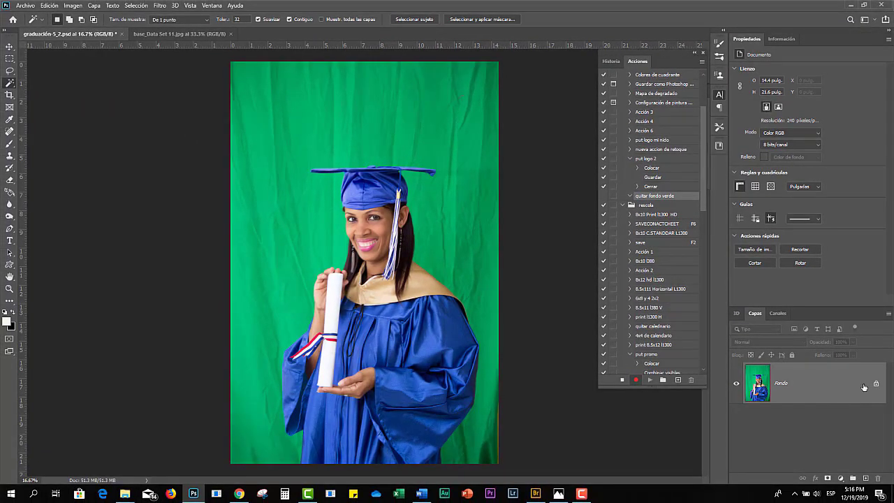
Unlock Fondo into Capa 0, convert the portrait to Lab Color, and show its channels
{"action": "left_click", "coordinate": [876, 383]}
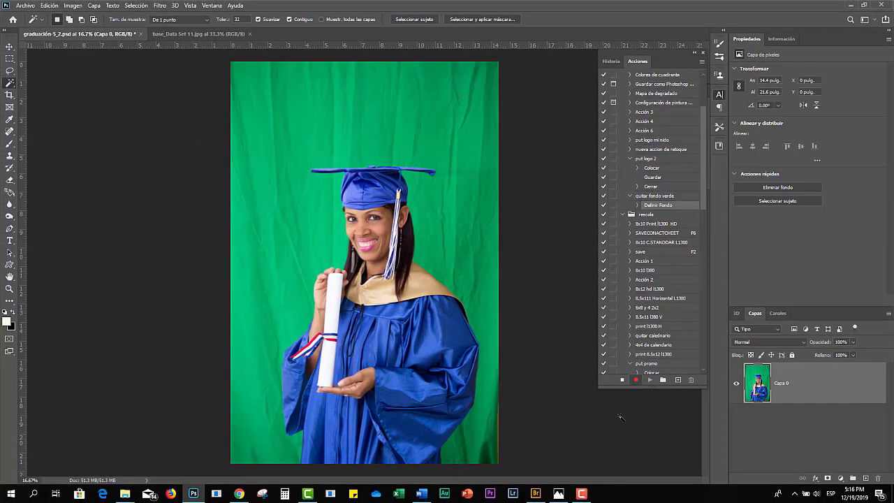
{"action": "left_click", "coordinate": [70, 5]}
{"action": "mouse_move", "coordinate": [79, 16]}
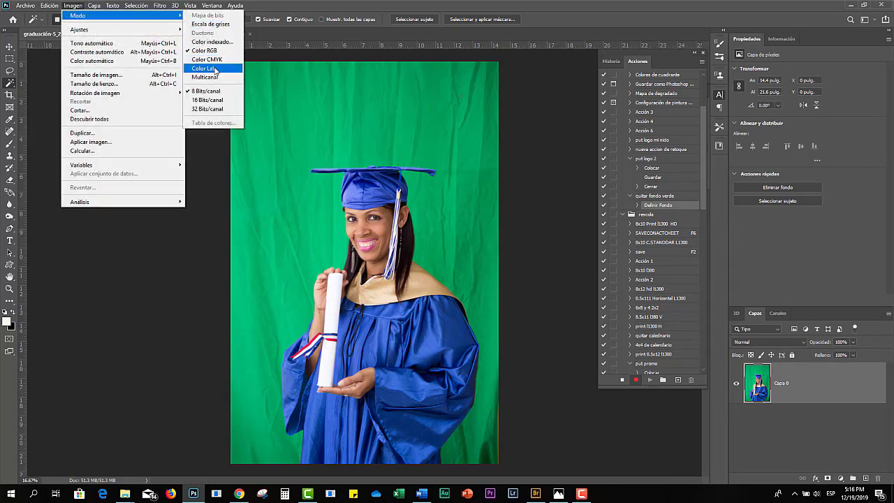
{"action": "left_click", "coordinate": [215, 70]}
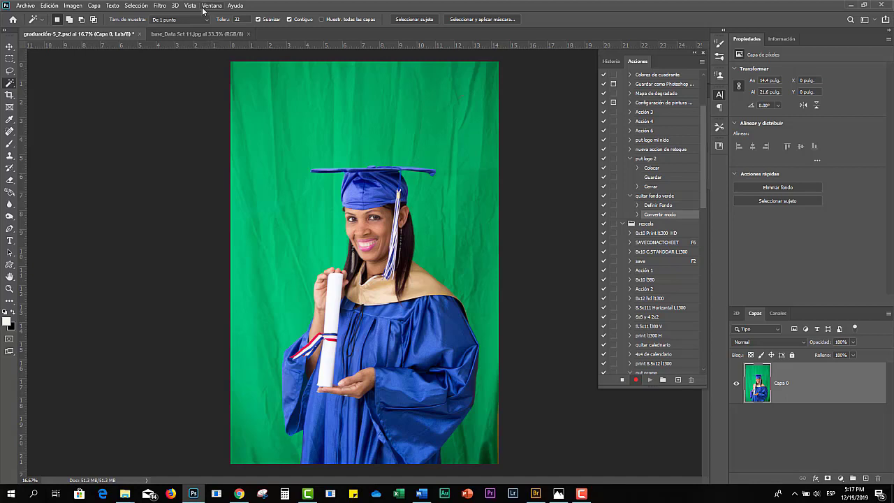
{"action": "left_click", "coordinate": [776, 313]}
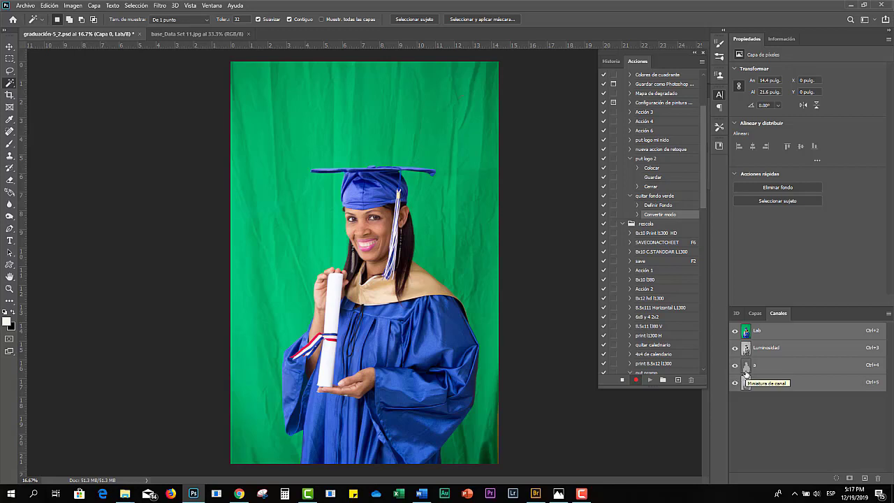
View channel a alone and duplicate it as 'a copia'
{"action": "left_click", "coordinate": [746, 367]}
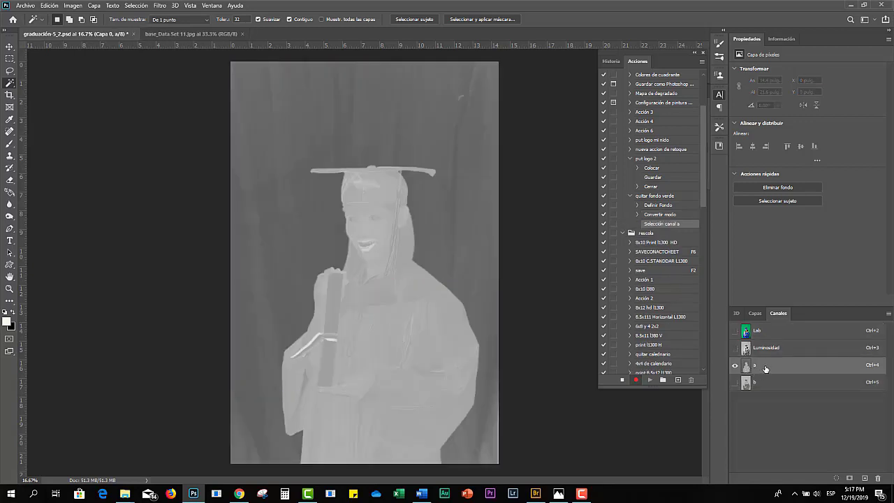
{"action": "right_click", "coordinate": [765, 370]}
{"action": "left_click", "coordinate": [748, 369]}
{"action": "left_click_drag", "start_coordinate": [747, 369], "coordinate": [863, 477]}
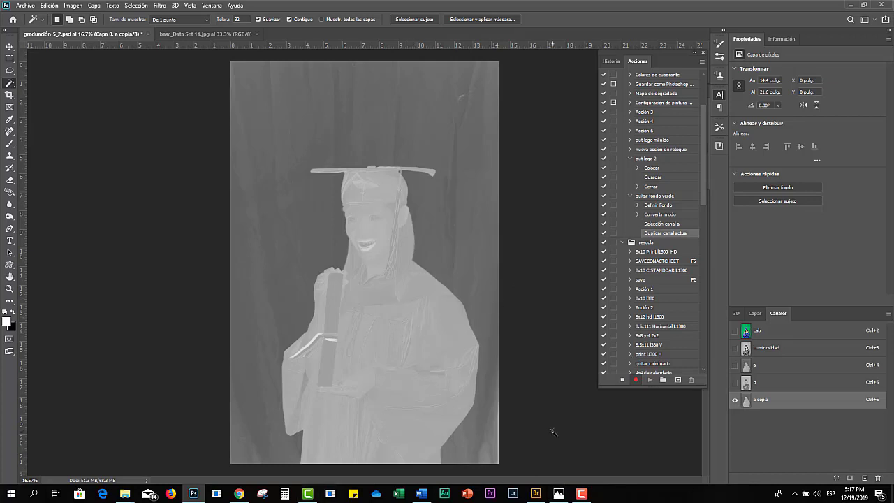
Fill the a copia channel with white in Superponer mode
{"action": "left_click", "coordinate": [50, 6]}
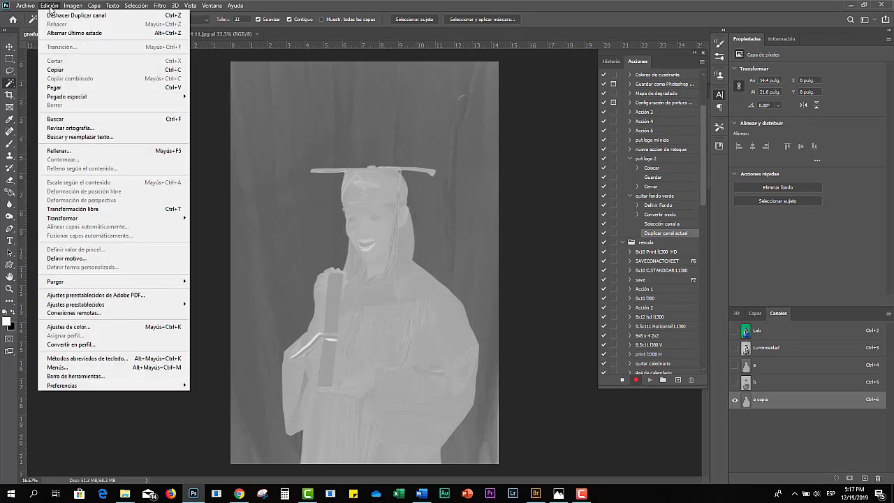
{"action": "left_click", "coordinate": [96, 151]}
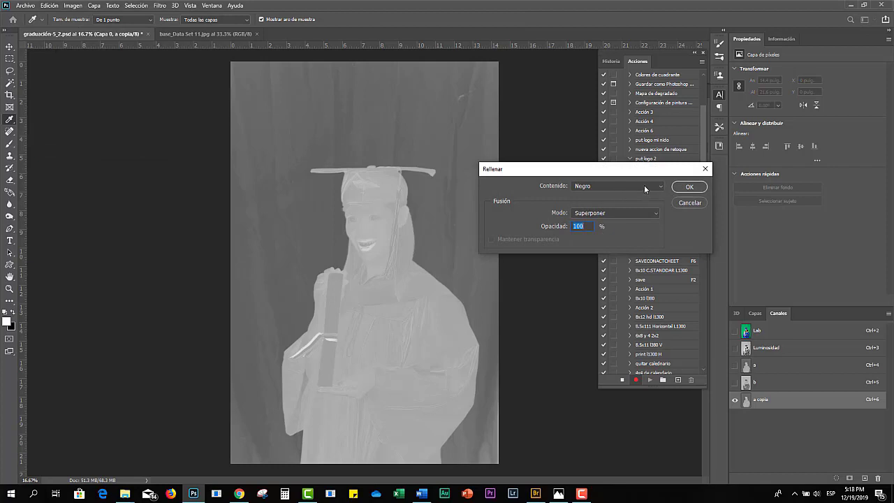
{"action": "left_click", "coordinate": [645, 187]}
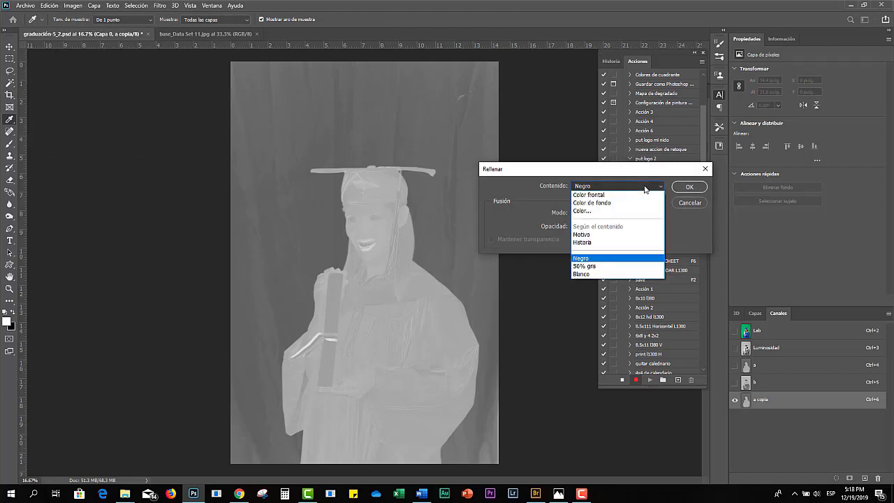
{"action": "left_click", "coordinate": [588, 275]}
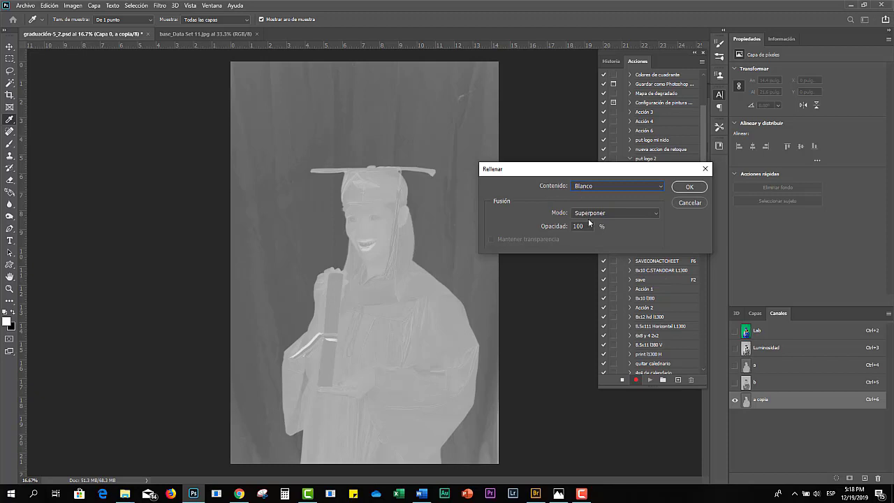
{"action": "left_click", "coordinate": [691, 187]}
{"action": "key", "text": "w"}
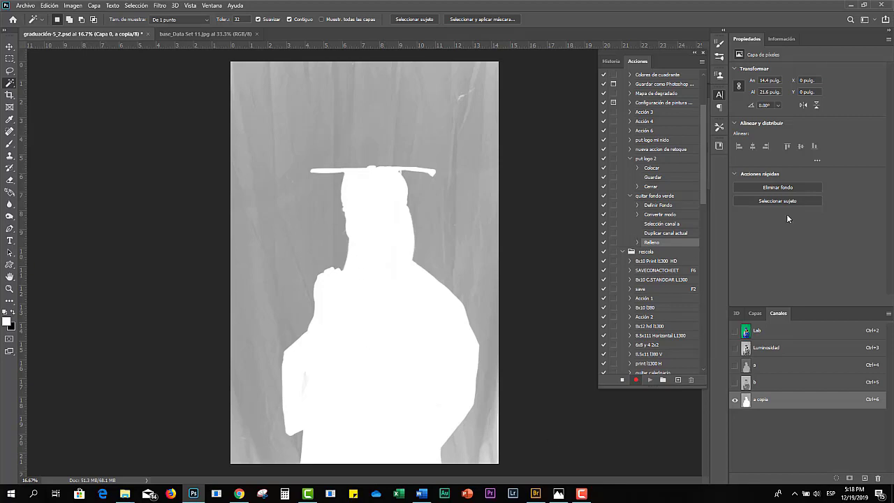
Fill the a copia channel with black in Superponer mode to darken the background
{"action": "left_click", "coordinate": [50, 6]}
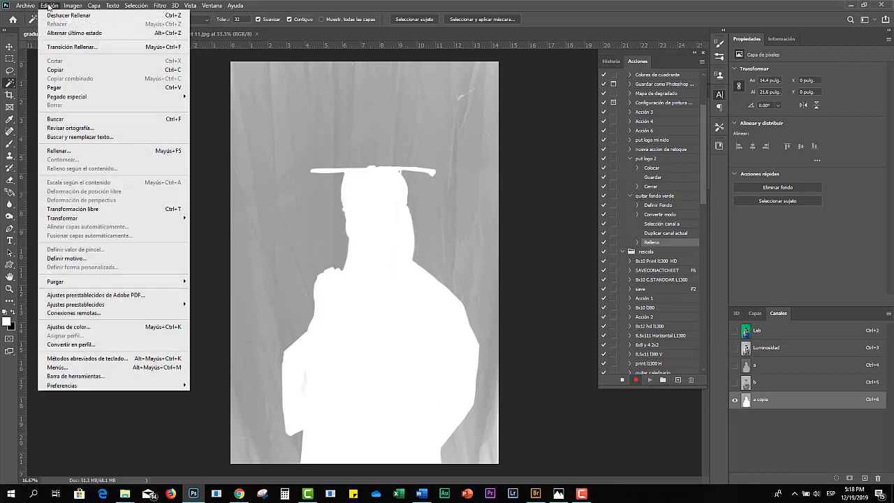
{"action": "left_click", "coordinate": [58, 151]}
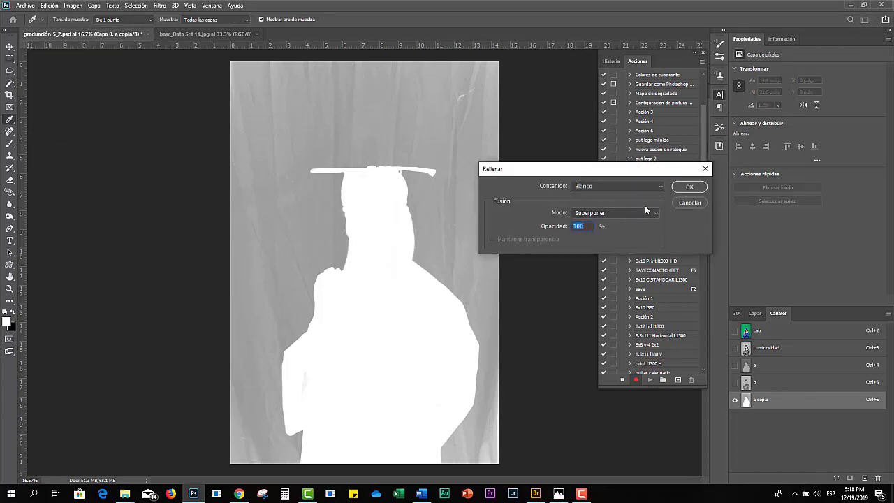
{"action": "left_click", "coordinate": [600, 185]}
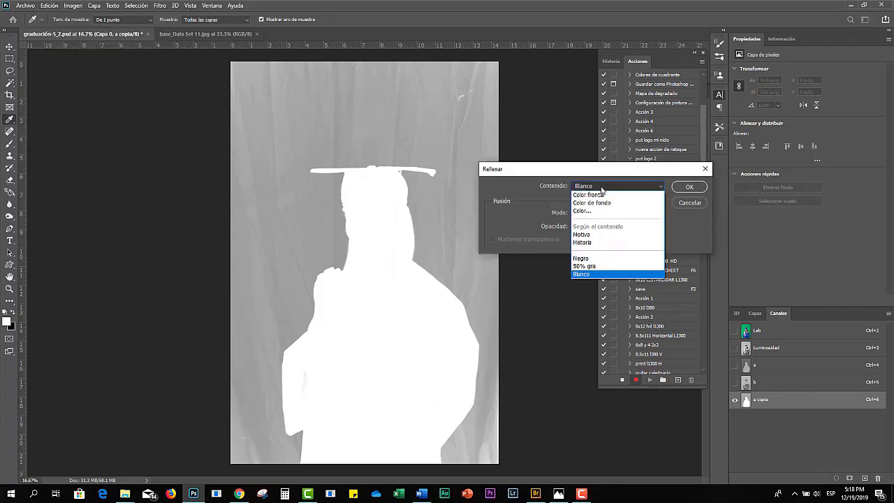
{"action": "left_click", "coordinate": [591, 259]}
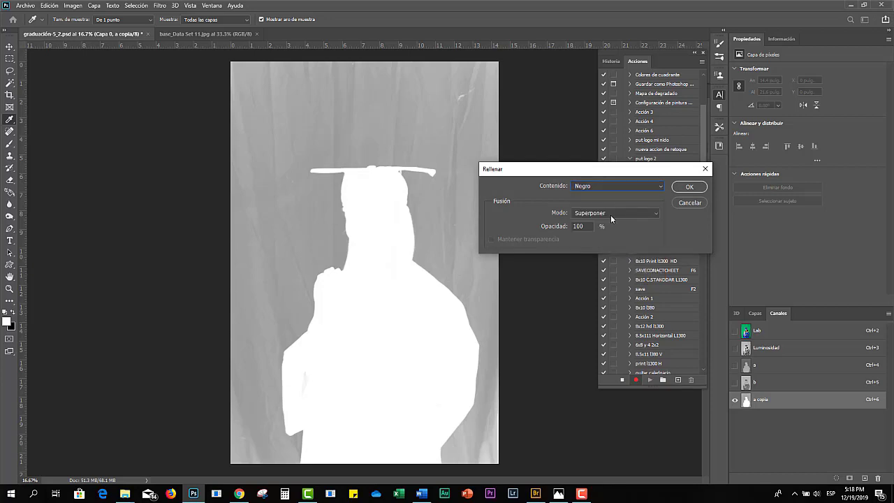
{"action": "left_click", "coordinate": [611, 213]}
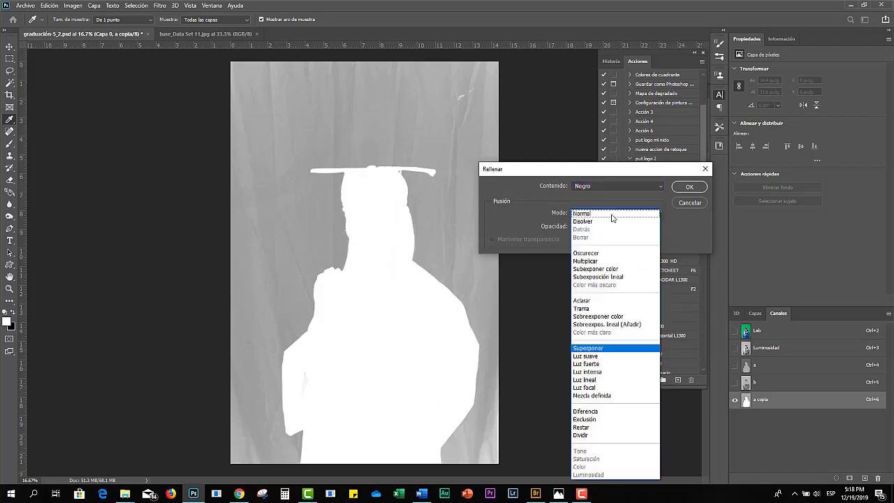
{"action": "left_click", "coordinate": [623, 349]}
{"action": "left_click", "coordinate": [691, 189]}
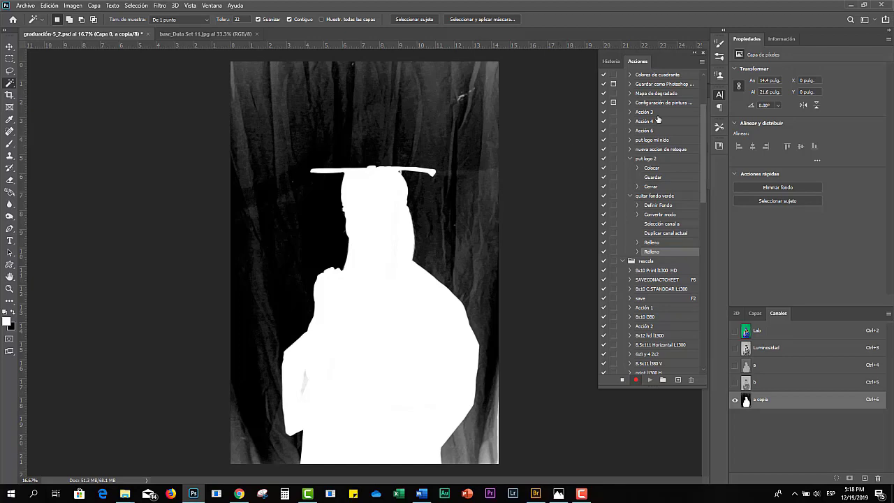
Apply a third black Superponer fill so the a copia background turns solid black
{"action": "left_click", "coordinate": [46, 6]}
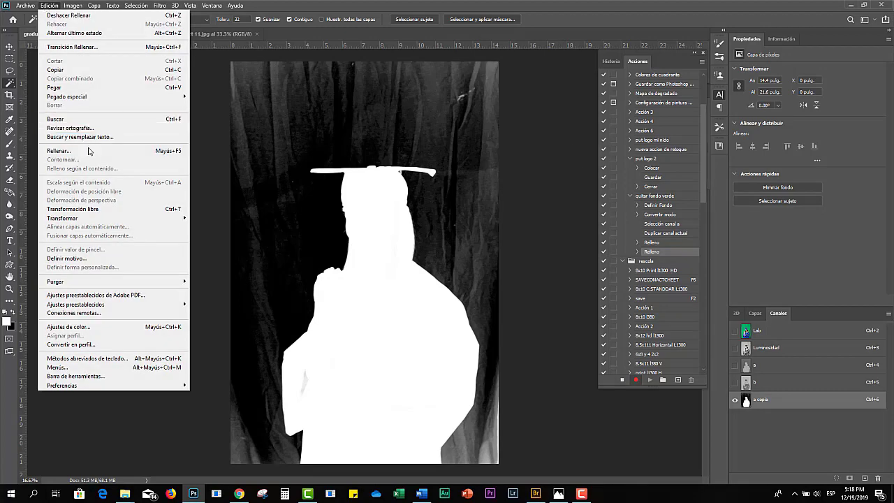
{"action": "left_click", "coordinate": [86, 151]}
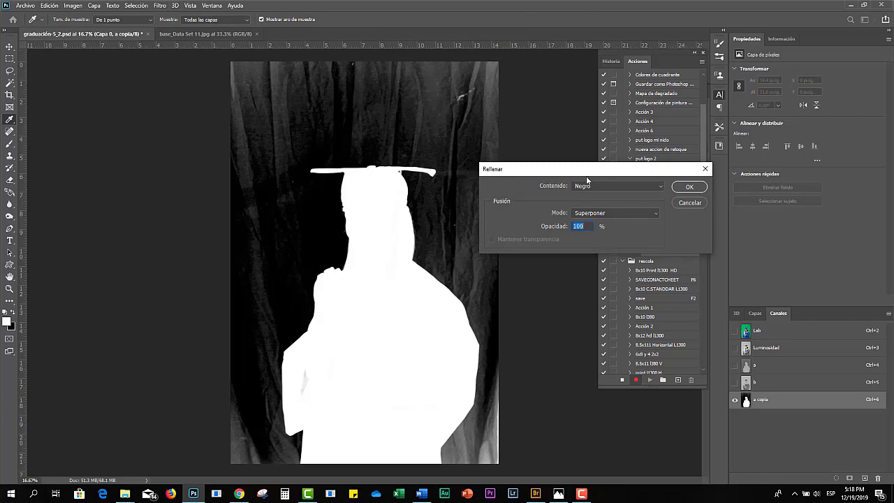
{"action": "left_click", "coordinate": [689, 187]}
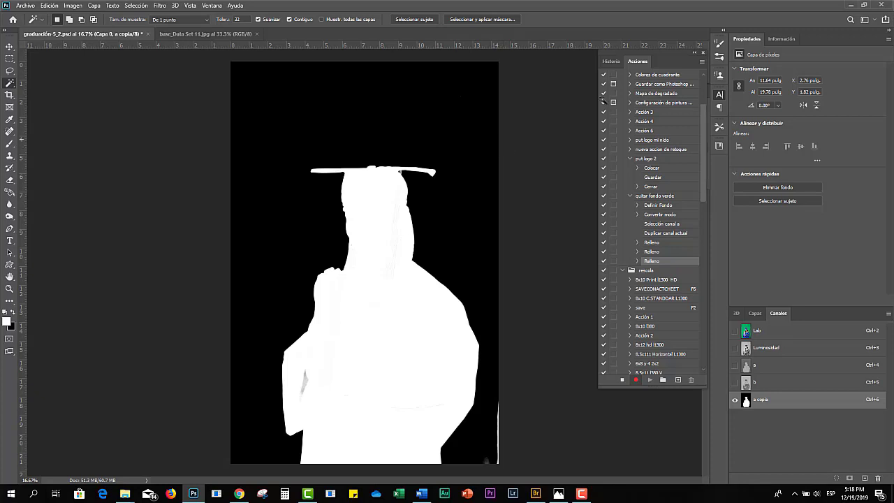
Load a copia as a selection, show the Lab channels, hide a copia, and return to Capas
{"action": "left_click", "coordinate": [746, 401], "text": "ctrl"}
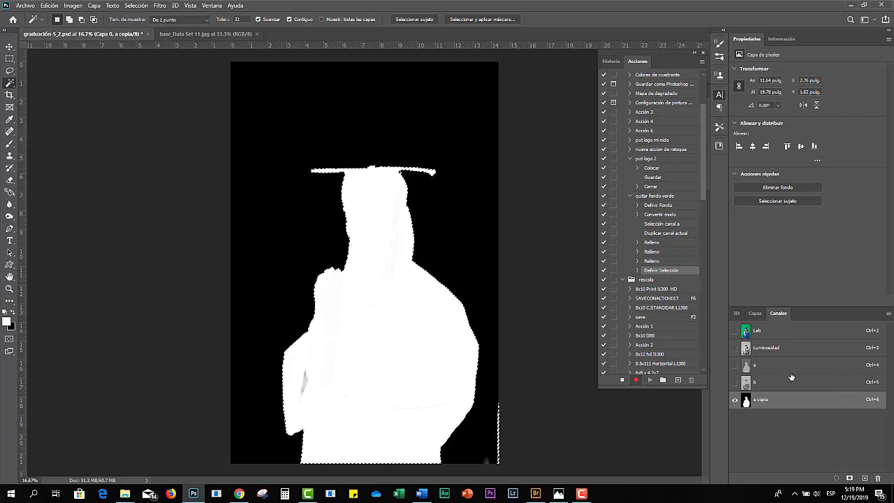
{"action": "left_click", "coordinate": [735, 332]}
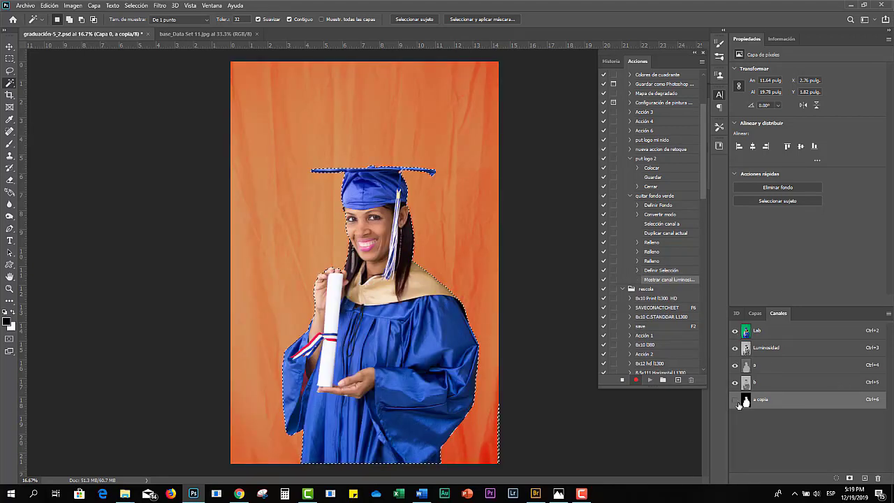
{"action": "left_click", "coordinate": [735, 400]}
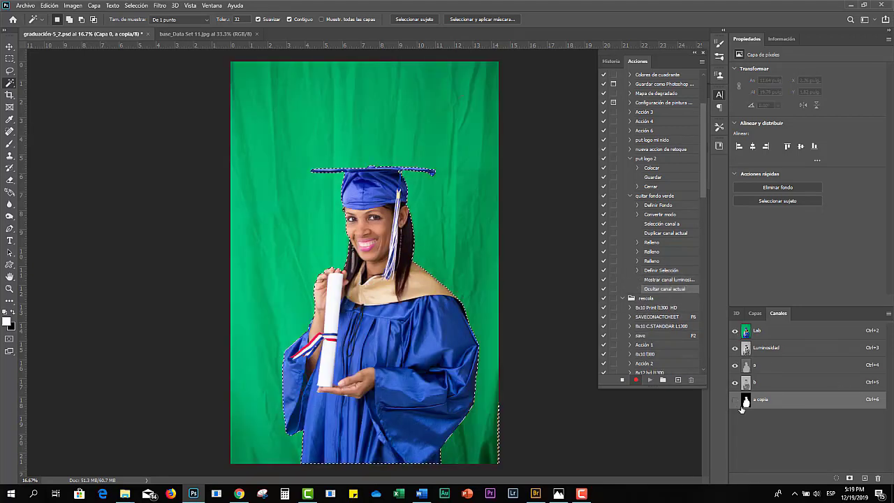
{"action": "left_click", "coordinate": [754, 313]}
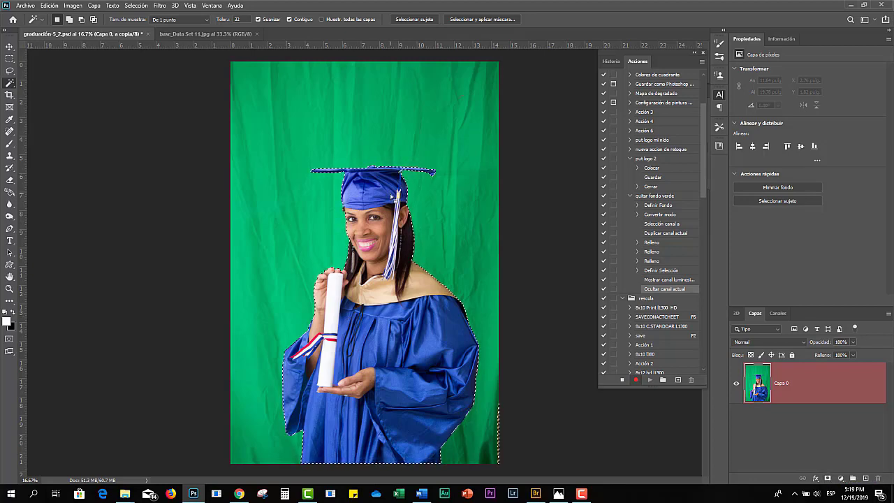
Add a layer mask to Capa 0, then save and close graduación-5_2.psd
{"action": "left_click", "coordinate": [828, 477]}
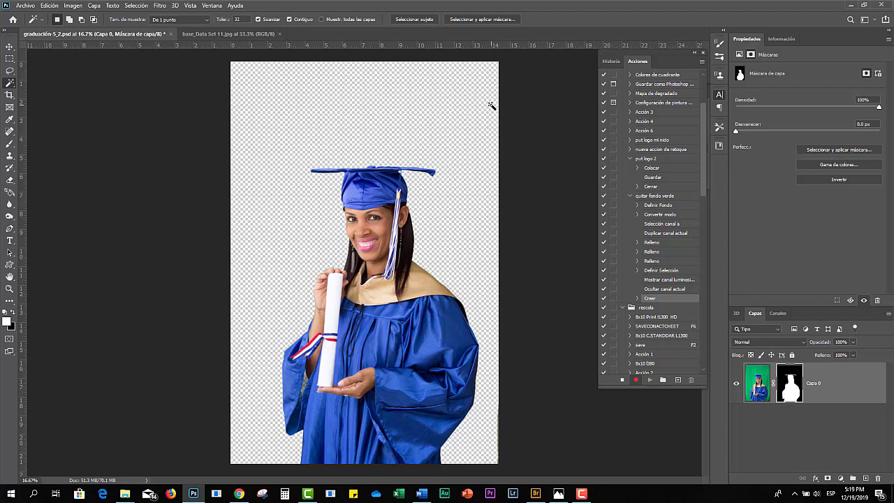
{"action": "key", "text": "ctrl+s"}
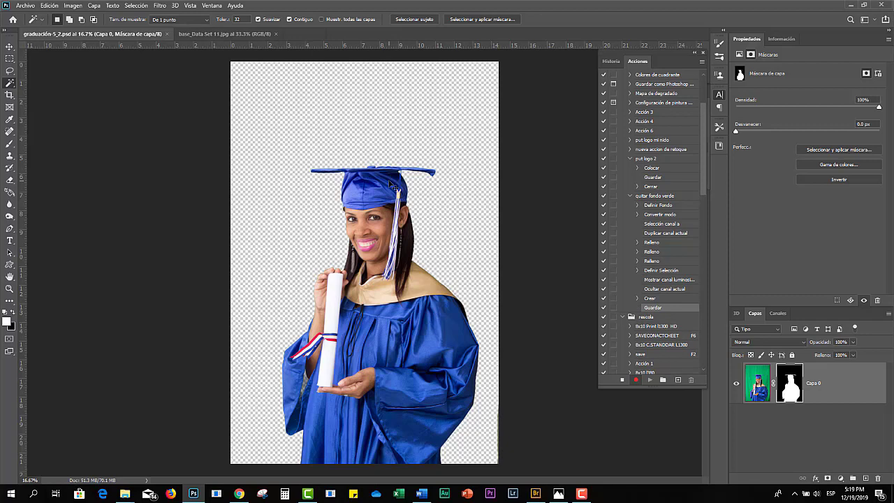
{"action": "left_click", "coordinate": [168, 35]}
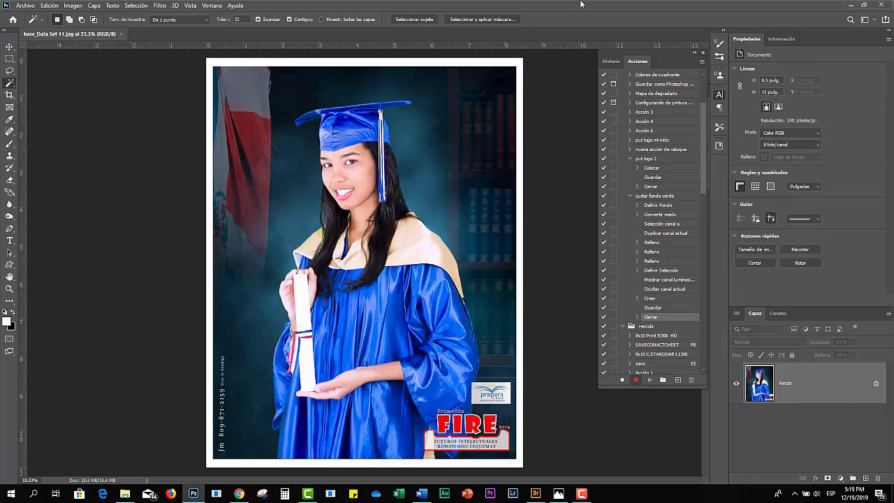
Stop recording the quitar fondo verde action and bring up the OneDrive-2019-12-19 photo folder
{"action": "left_click", "coordinate": [622, 380]}
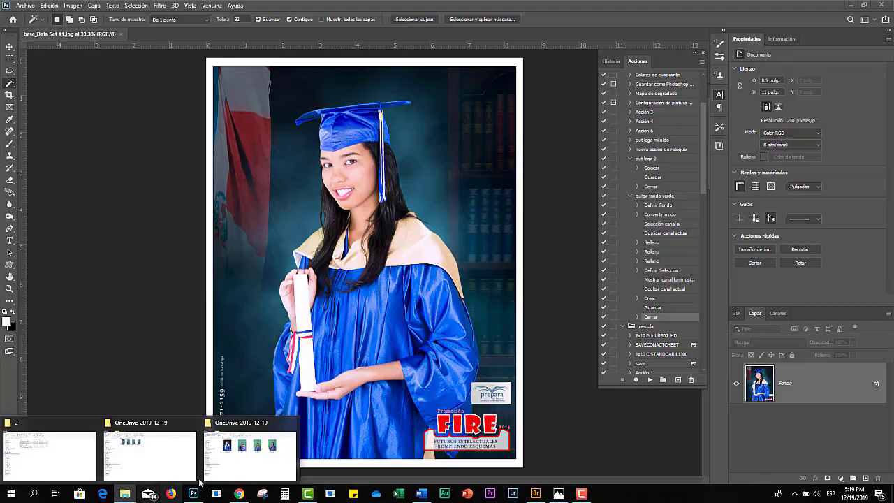
{"action": "left_click", "coordinate": [240, 445]}
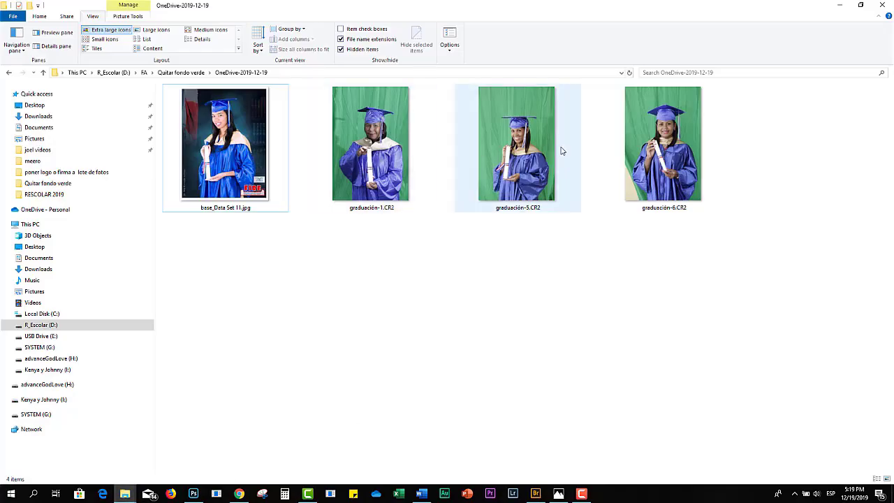
Select graduación-6.CR2 in the folder and open it in Photoshop's Camera Raw
{"action": "left_click", "coordinate": [665, 161]}
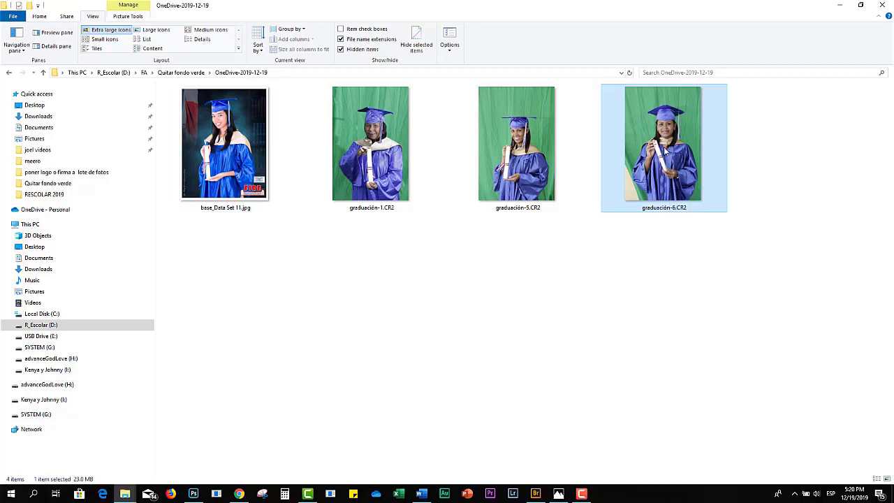
{"action": "key", "text": "alt+Tab"}
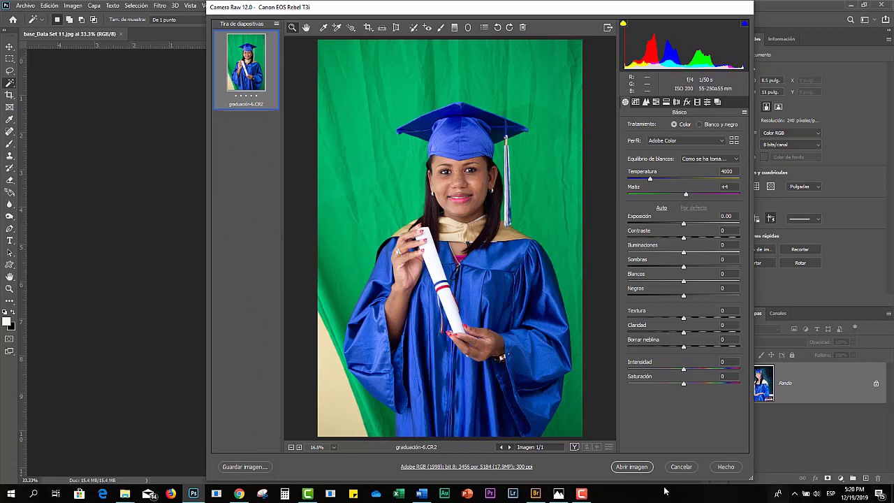
Open graduación-6 from Camera Raw and play the quitar fondo verde action on it
{"action": "left_click", "coordinate": [632, 466]}
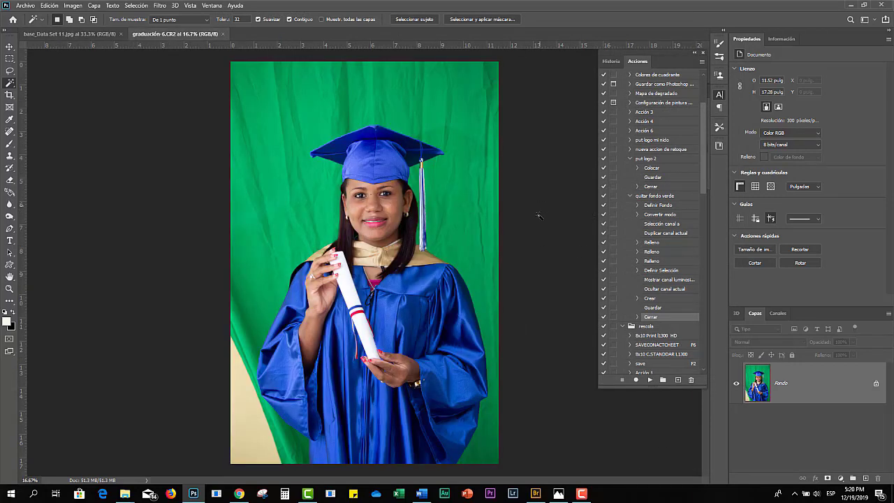
{"action": "left_click", "coordinate": [670, 197]}
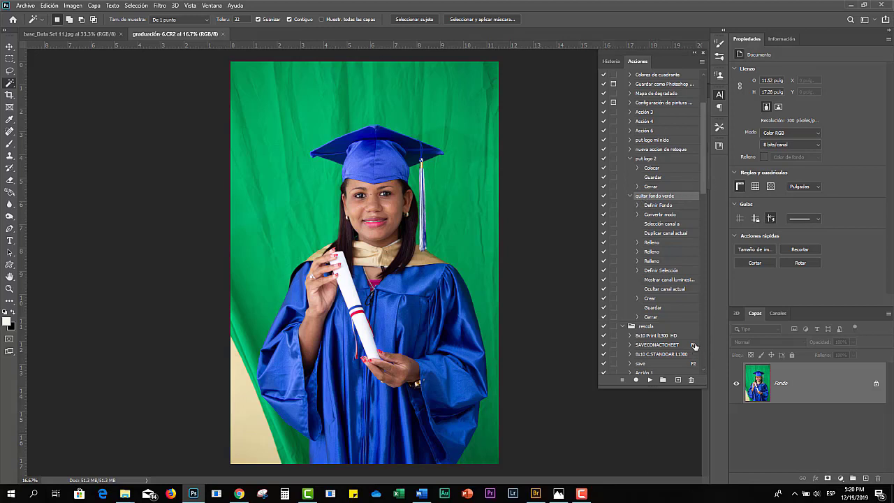
{"action": "left_click", "coordinate": [650, 380]}
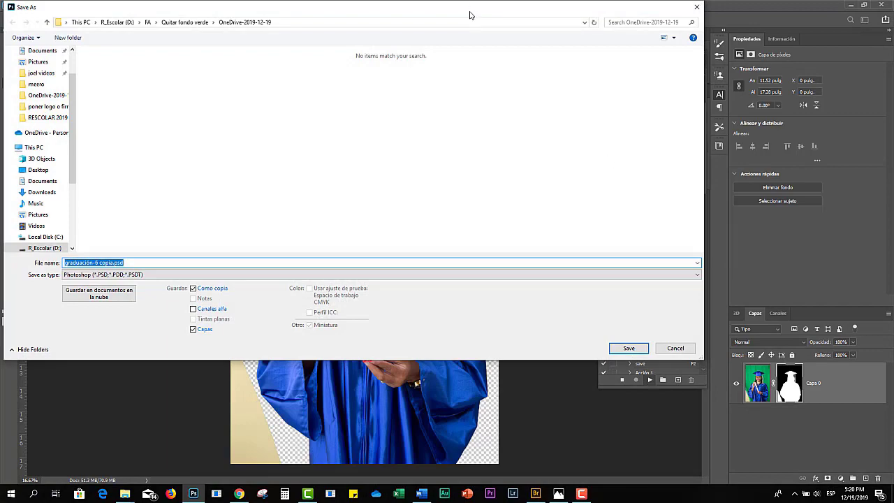
Save the cut-out as Photoshop PSD graduación-6 copia.psd, keeping the document open
{"action": "mouse_move", "coordinate": [472, 11]}
{"action": "left_mouse_down"}
{"action": "mouse_move", "coordinate": [587, 328]}
{"action": "mouse_move", "coordinate": [556, 467]}
{"action": "mouse_move", "coordinate": [472, 63]}
{"action": "left_mouse_up"}
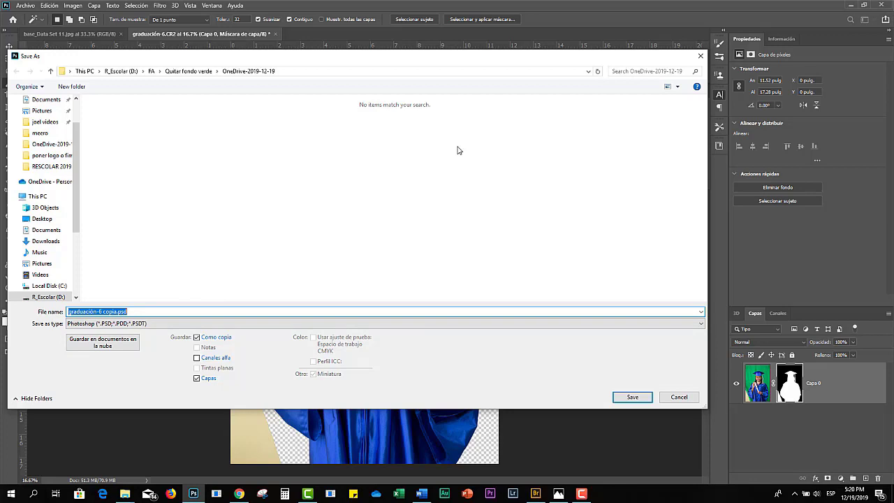
{"action": "left_click", "coordinate": [213, 326]}
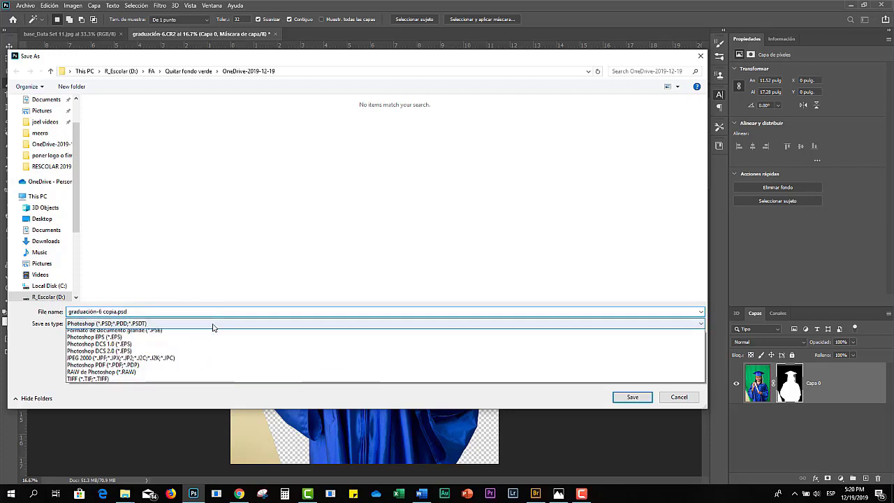
{"action": "left_click", "coordinate": [160, 335]}
{"action": "left_click", "coordinate": [628, 397]}
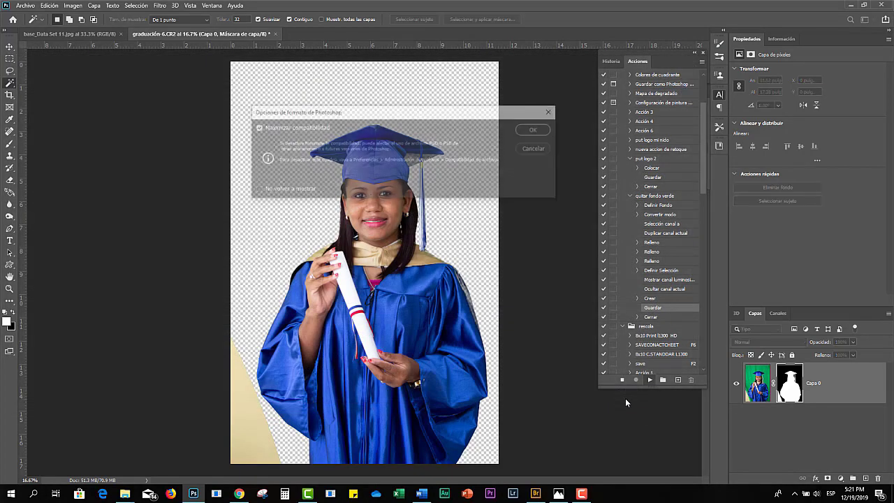
{"action": "left_click", "coordinate": [534, 130]}
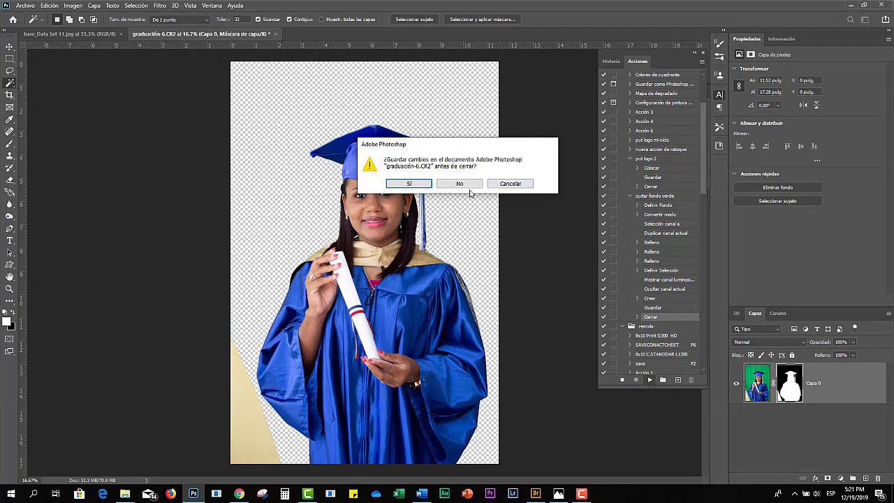
{"action": "left_click", "coordinate": [505, 185]}
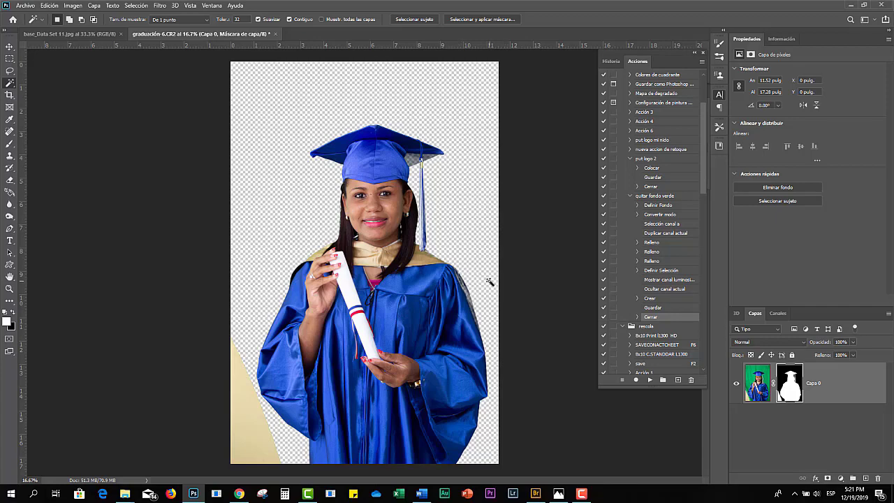
Zoom into the gown's cut-out edge and pan along it up to the cap edges
{"action": "key", "text": "z"}
{"action": "mouse_move", "coordinate": [463, 294]}
{"action": "left_mouse_down"}
{"action": "mouse_move", "coordinate": [482, 335]}
{"action": "mouse_move", "coordinate": [534, 377]}
{"action": "mouse_move", "coordinate": [421, 245]}
{"action": "mouse_move", "coordinate": [373, 314]}
{"action": "mouse_move", "coordinate": [335, 328]}
{"action": "mouse_move", "coordinate": [291, 259]}
{"action": "mouse_move", "coordinate": [357, 257]}
{"action": "mouse_move", "coordinate": [373, 323]}
{"action": "left_mouse_up"}
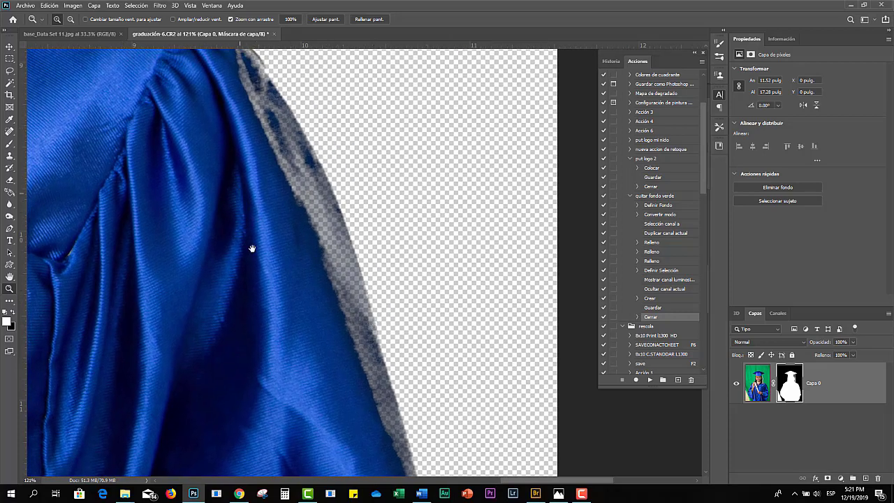
{"action": "mouse_move", "coordinate": [267, 282]}
{"action": "left_mouse_down"}
{"action": "mouse_move", "coordinate": [213, 172]}
{"action": "mouse_move", "coordinate": [223, 256]}
{"action": "mouse_move", "coordinate": [268, 338]}
{"action": "left_mouse_up"}
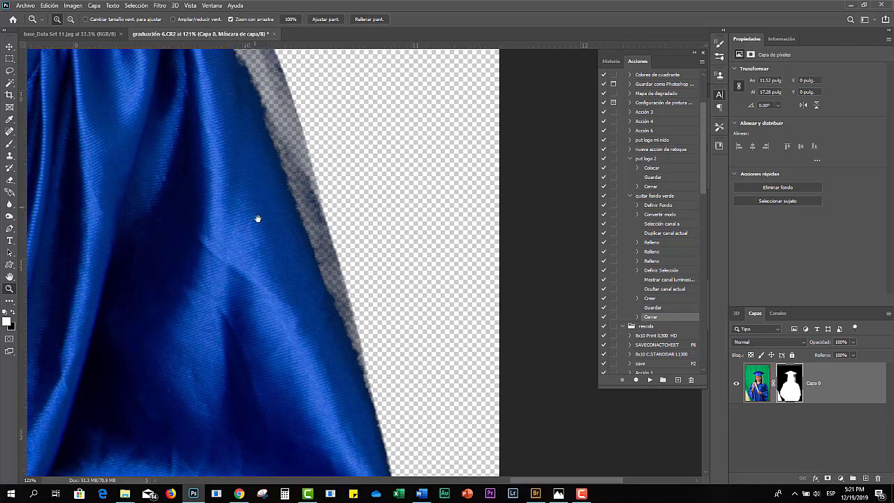
{"action": "mouse_move", "coordinate": [258, 219]}
{"action": "left_mouse_down"}
{"action": "mouse_move", "coordinate": [302, 305]}
{"action": "mouse_move", "coordinate": [365, 331]}
{"action": "mouse_move", "coordinate": [375, 431]}
{"action": "left_mouse_up"}
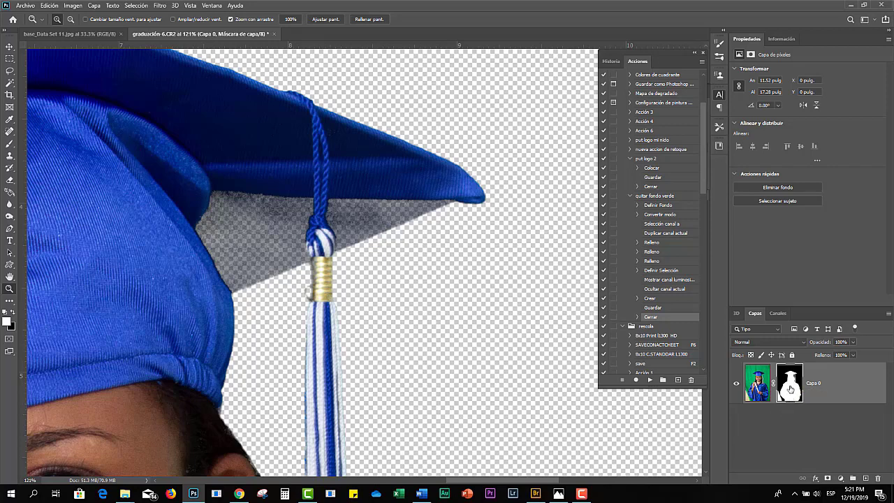
Paint white at 100% brush opacity on the layer mask over the cap's grey underside and brim
{"action": "left_click", "coordinate": [790, 388]}
{"action": "key", "text": "b"}
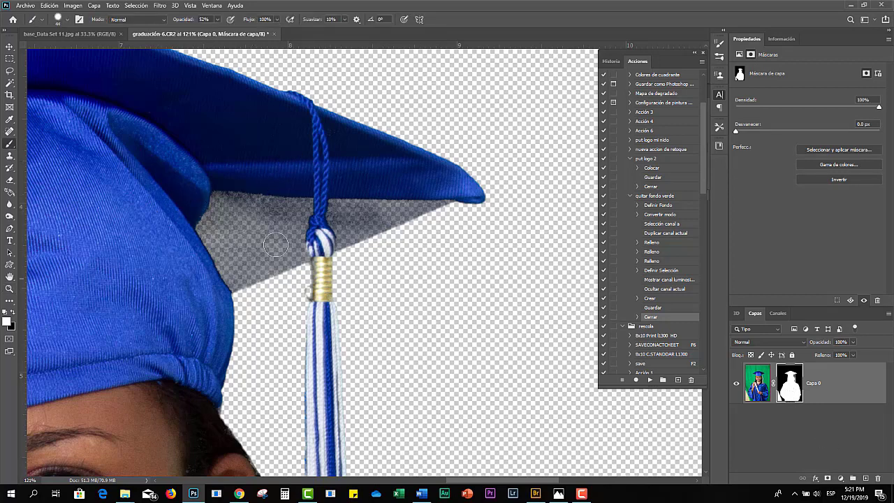
{"action": "left_click_drag", "start_coordinate": [271, 200], "coordinate": [216, 220]}
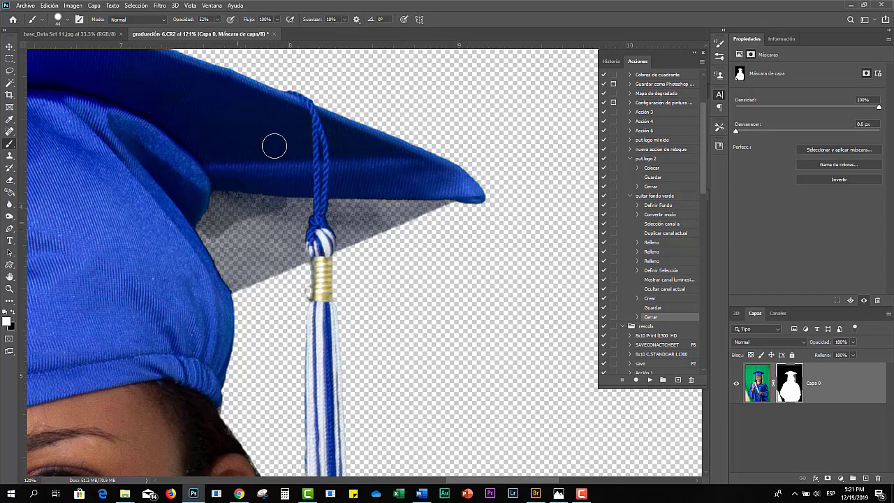
{"action": "left_click", "coordinate": [198, 21]}
{"action": "type", "text": "100"}
{"action": "left_click_drag", "start_coordinate": [270, 155], "coordinate": [266, 175]}
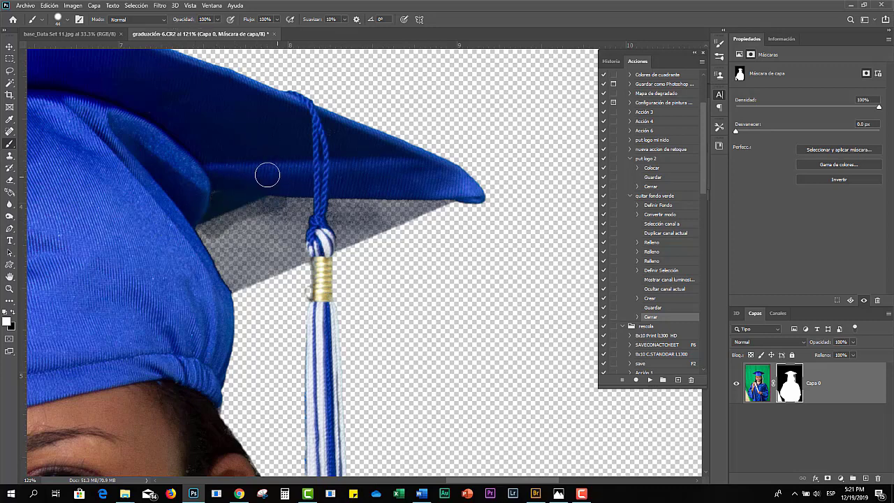
{"action": "mouse_move", "coordinate": [195, 241]}
{"action": "left_mouse_down"}
{"action": "mouse_move", "coordinate": [220, 275]}
{"action": "mouse_move", "coordinate": [297, 225]}
{"action": "left_mouse_up"}
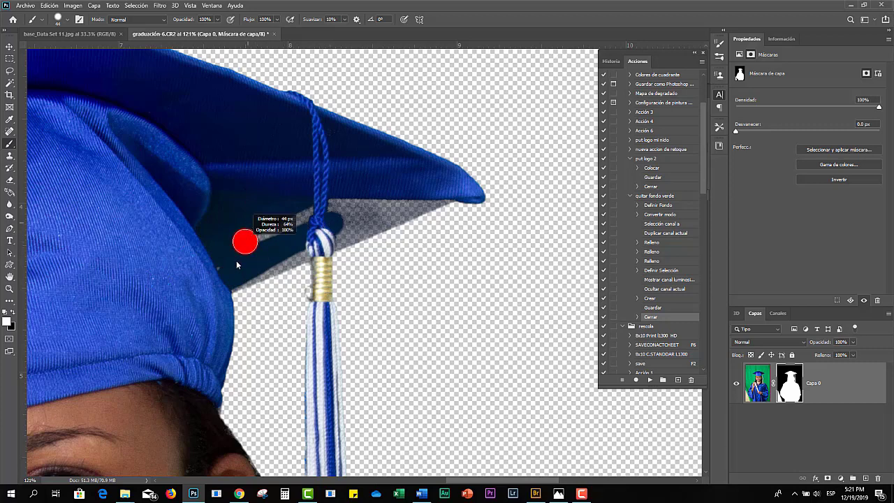
{"action": "mouse_move", "coordinate": [244, 242]}
{"action": "left_mouse_down"}
{"action": "mouse_move", "coordinate": [310, 209]}
{"action": "mouse_move", "coordinate": [213, 249]}
{"action": "mouse_move", "coordinate": [256, 263]}
{"action": "mouse_move", "coordinate": [389, 200]}
{"action": "mouse_move", "coordinate": [333, 208]}
{"action": "mouse_move", "coordinate": [434, 193]}
{"action": "mouse_move", "coordinate": [229, 275]}
{"action": "mouse_move", "coordinate": [470, 194]}
{"action": "mouse_move", "coordinate": [279, 251]}
{"action": "mouse_move", "coordinate": [231, 279]}
{"action": "mouse_move", "coordinate": [296, 239]}
{"action": "left_mouse_up"}
{"action": "scroll", "coordinate": [262, 239], "scroll_direction": "down", "scroll_amount": 4}
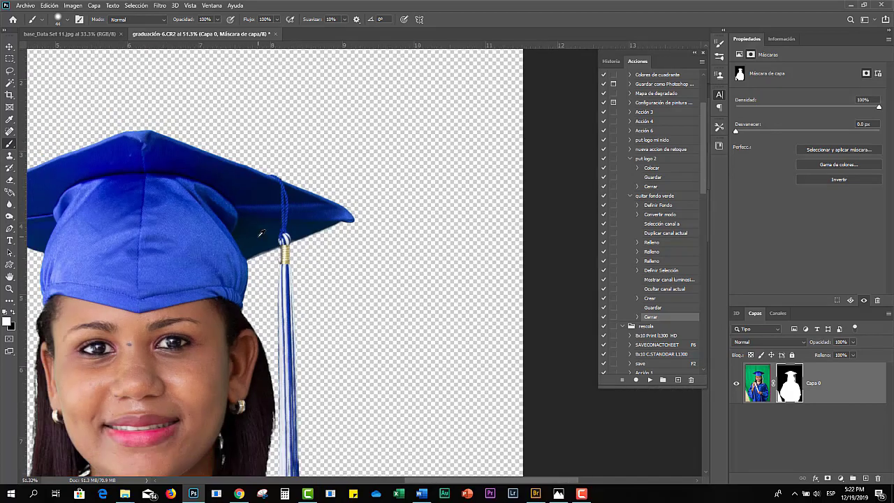
{"action": "scroll", "coordinate": [258, 238], "scroll_direction": "down", "scroll_amount": 2}
{"action": "scroll", "coordinate": [253, 237], "scroll_direction": "down", "scroll_amount": 2}
{"action": "scroll", "coordinate": [250, 239], "scroll_direction": "down", "scroll_amount": 2}
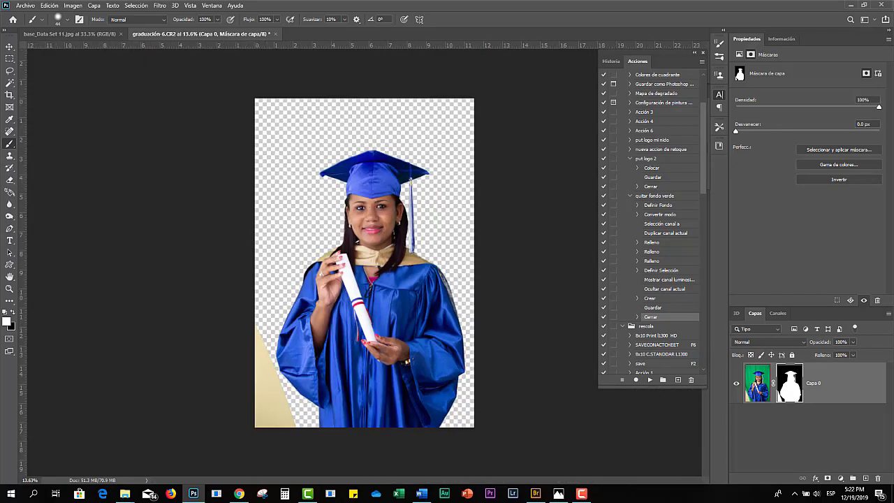